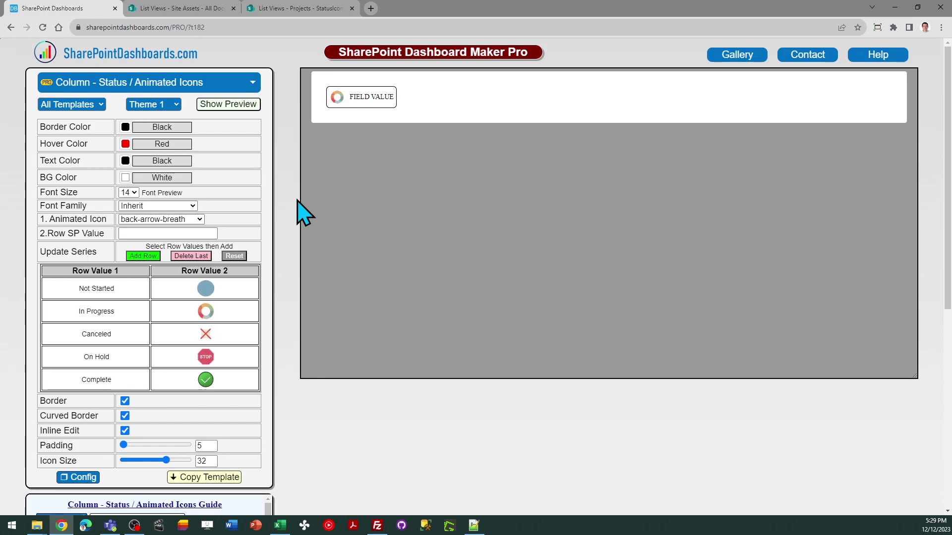
Examine the animated icon options listed in the Column - Status / Animated Icons guide
left_click_drag(948, 171, 949, 337)
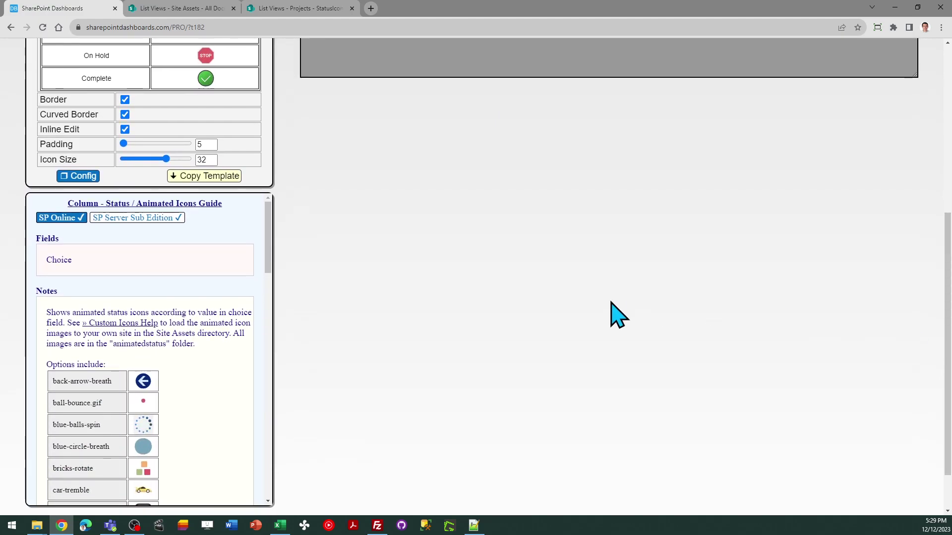
left_click_drag(268, 212, 267, 406)
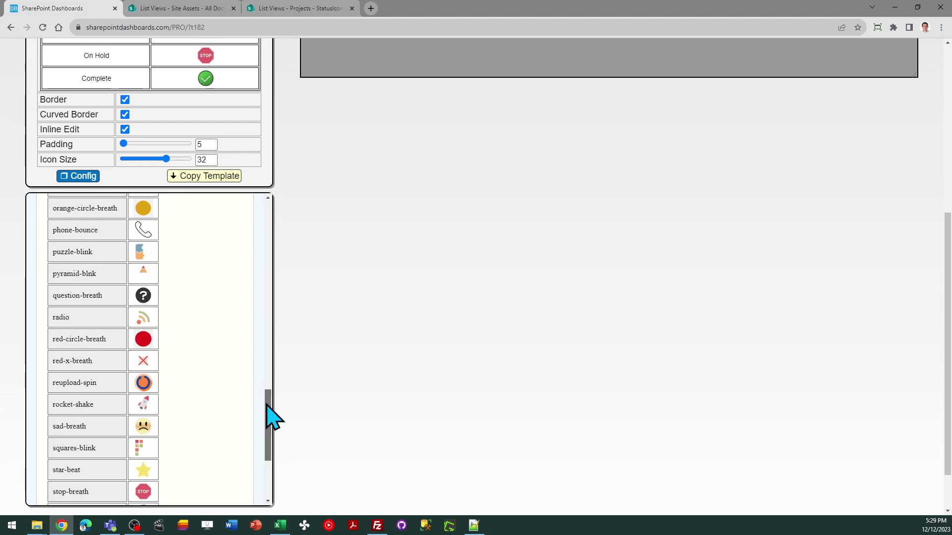
left_click_drag(267, 405, 268, 203)
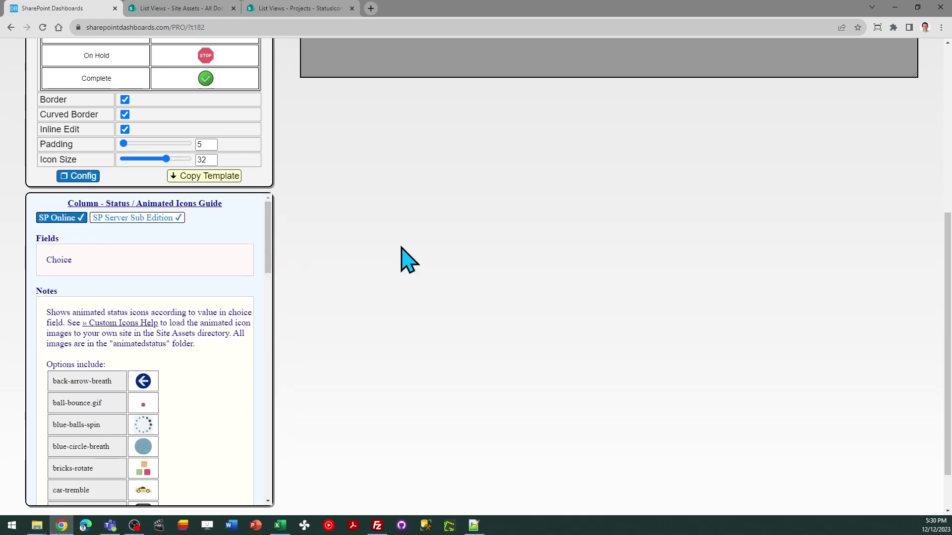
left_click_drag(947, 276, 947, 131)
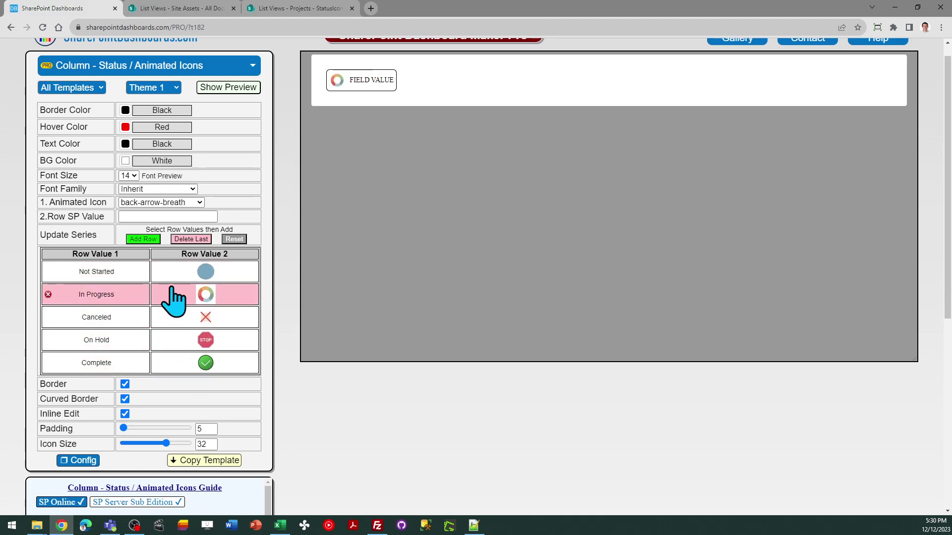
Review the available Animated Icon choices and check the Status5 values in the SharePoint Projects list
left_click(201, 202)
mouse_move(204, 236)
left_mouse_down()
mouse_move(272, 347)
mouse_move(203, 230)
left_mouse_up()
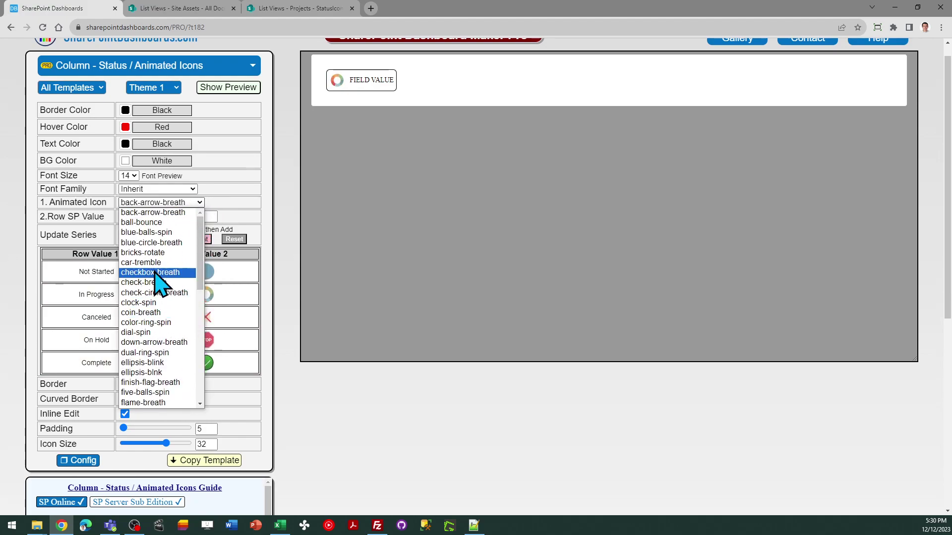
left_click(298, 387)
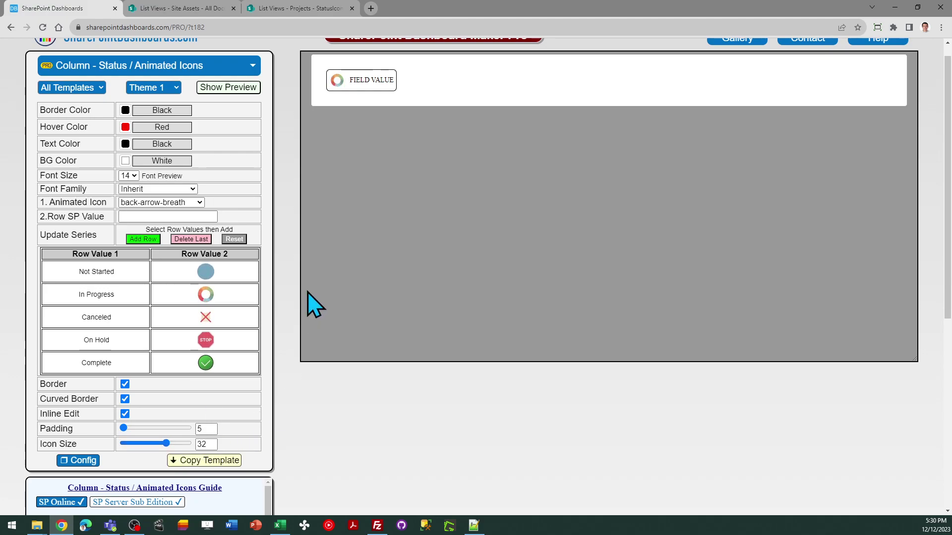
left_click(285, 9)
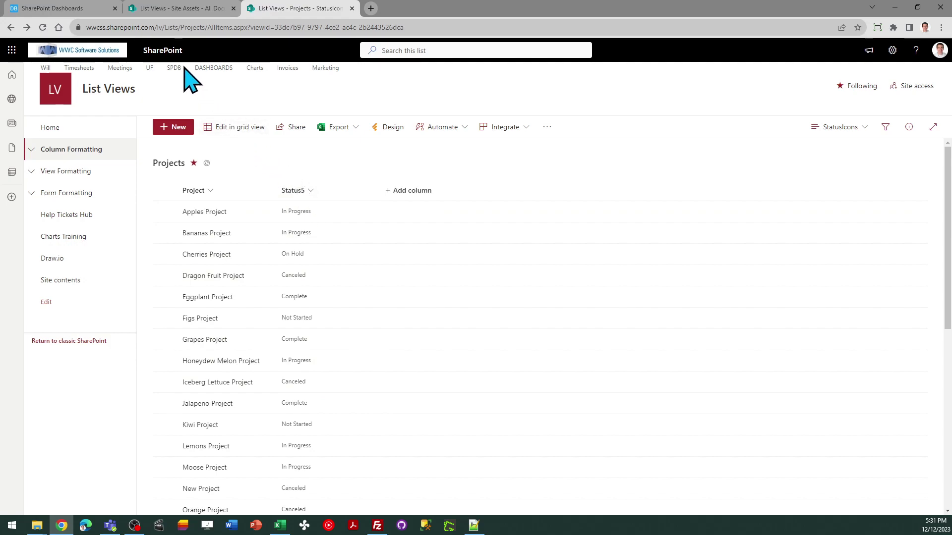
left_click(82, 9)
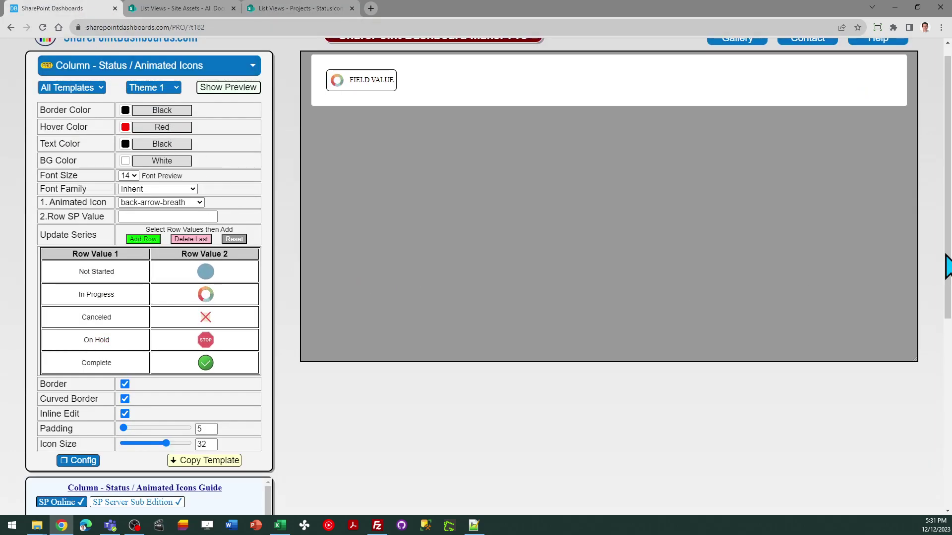
Open the Custom Icons help, read the animatedstatus image set requirement, and check for the animatedstatus folder in the Site Assets library
scroll(949, 243, "down", 5)
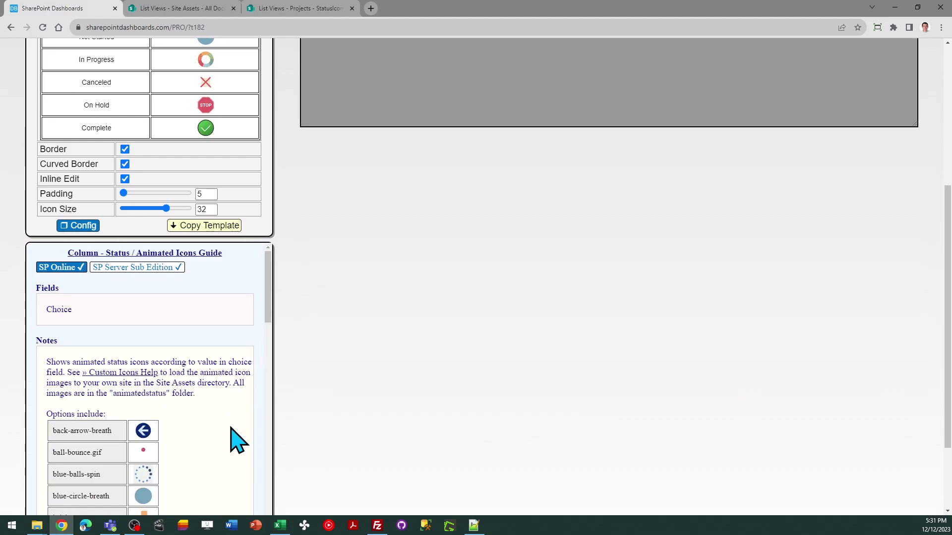
left_click(135, 375)
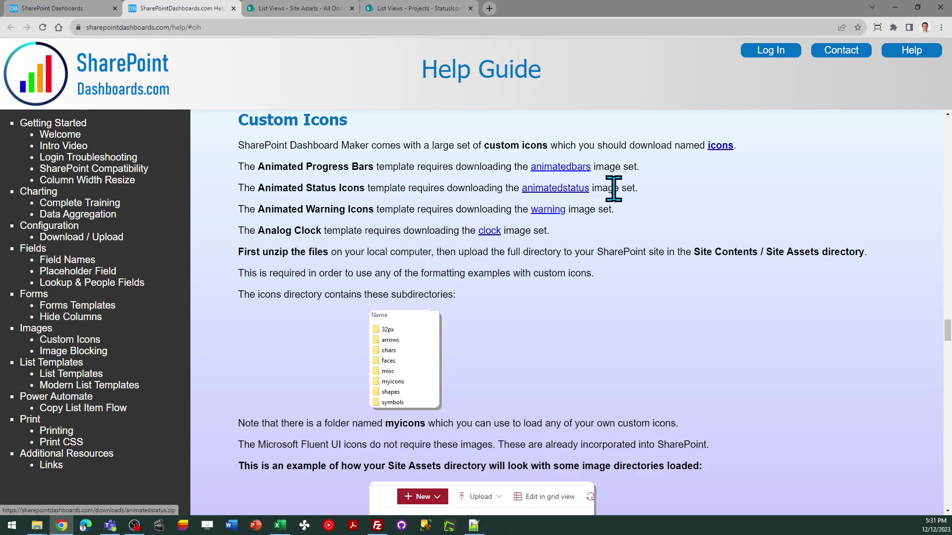
left_click_drag(639, 188, 238, 188)
left_click(664, 197)
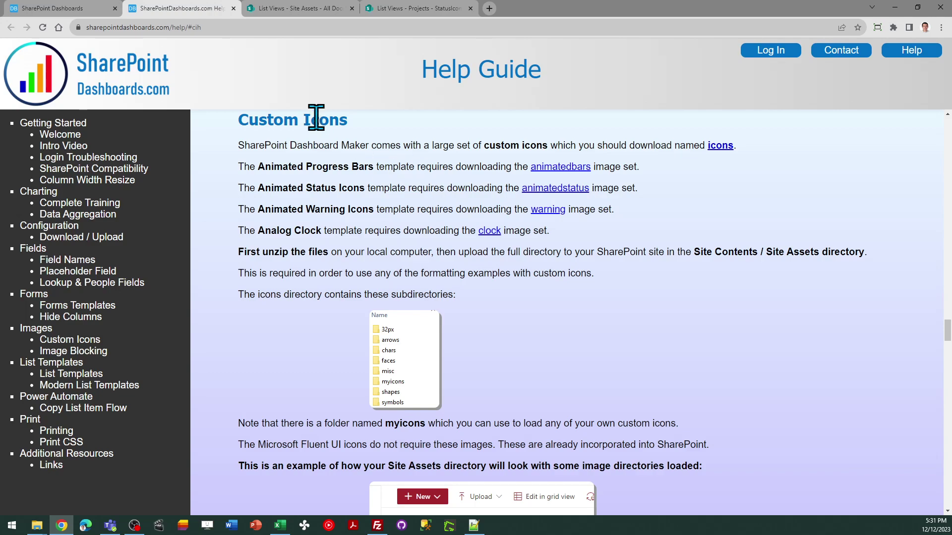
left_click(316, 10)
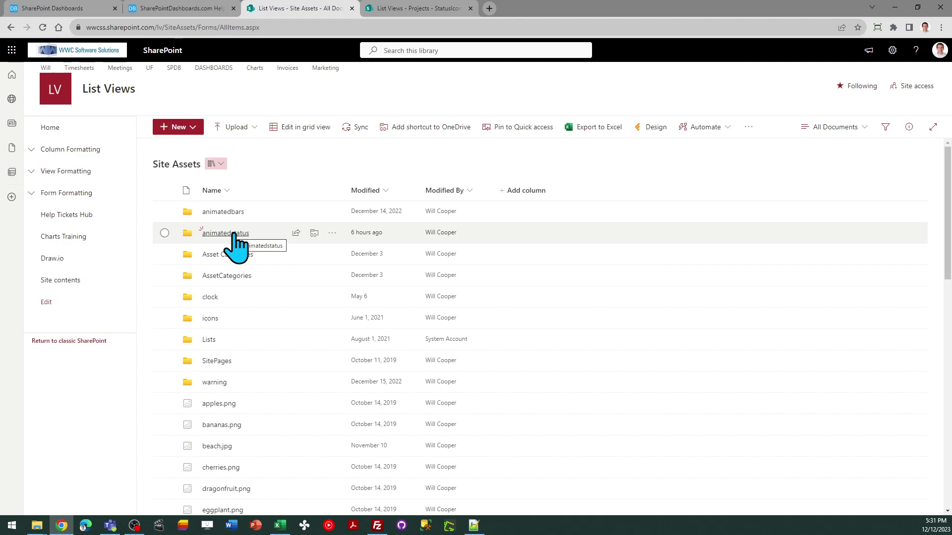
left_click(419, 9)
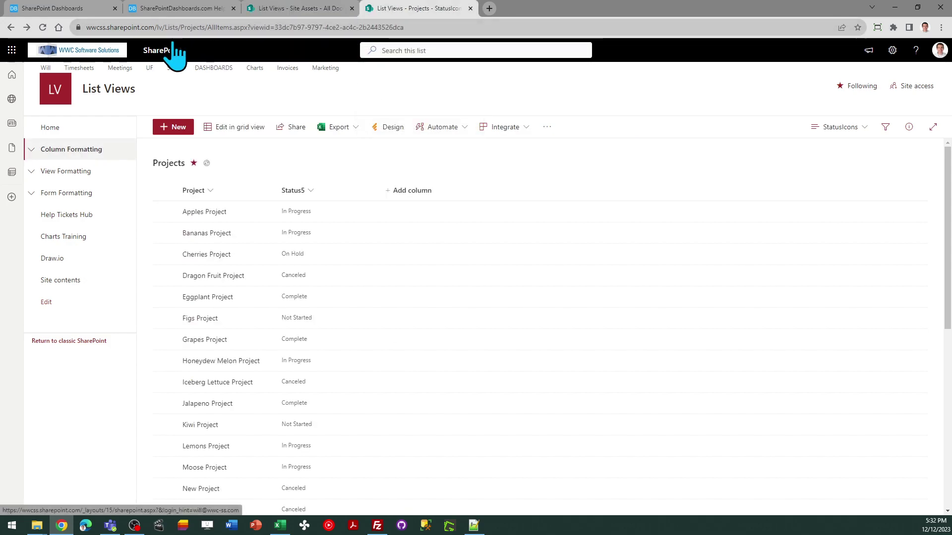
Copy the Column - Status / Animated Icons template code from SharePoint Dashboard Maker Pro
left_click(76, 9)
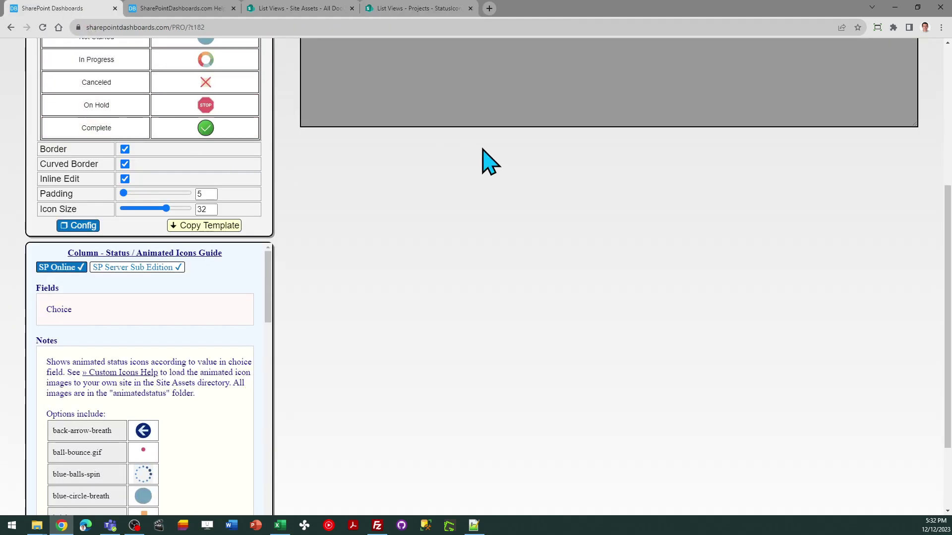
left_click_drag(950, 235, 949, 104)
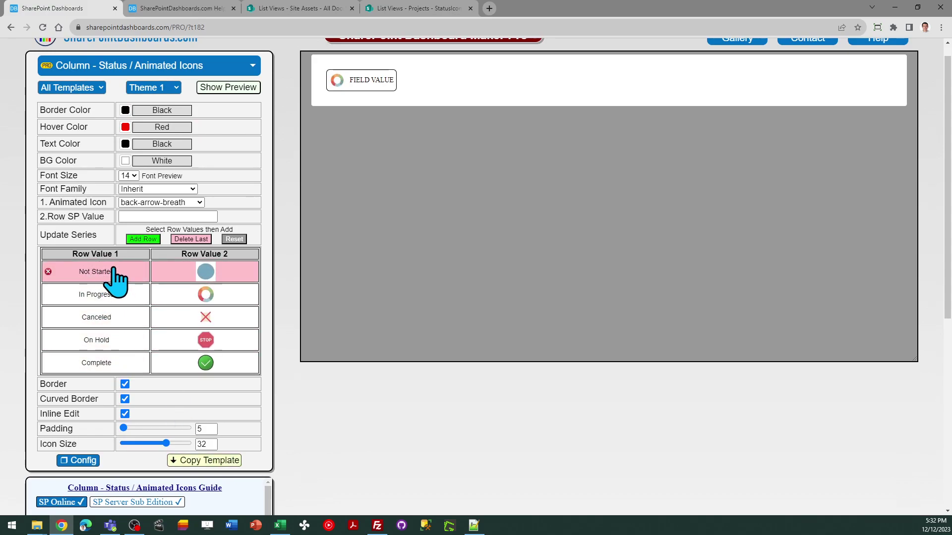
left_click(196, 461)
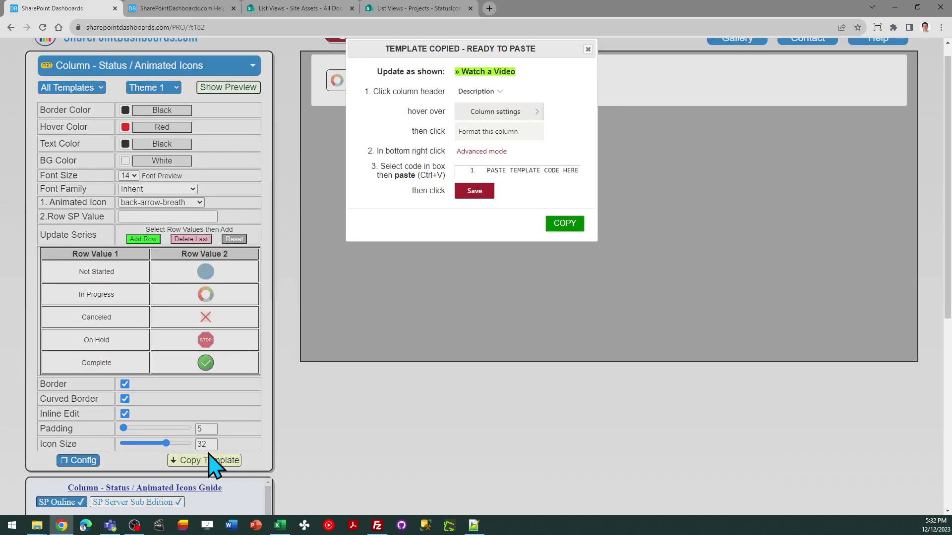
left_click(557, 224)
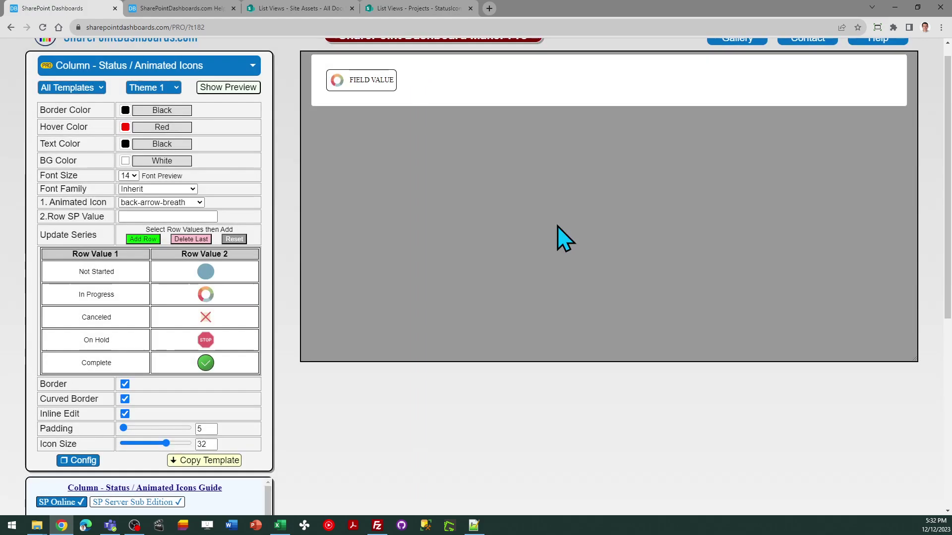
Replace the Status5 column's formatting JSON in the SharePoint Projects list with the copied template code and save the format
left_click(399, 7)
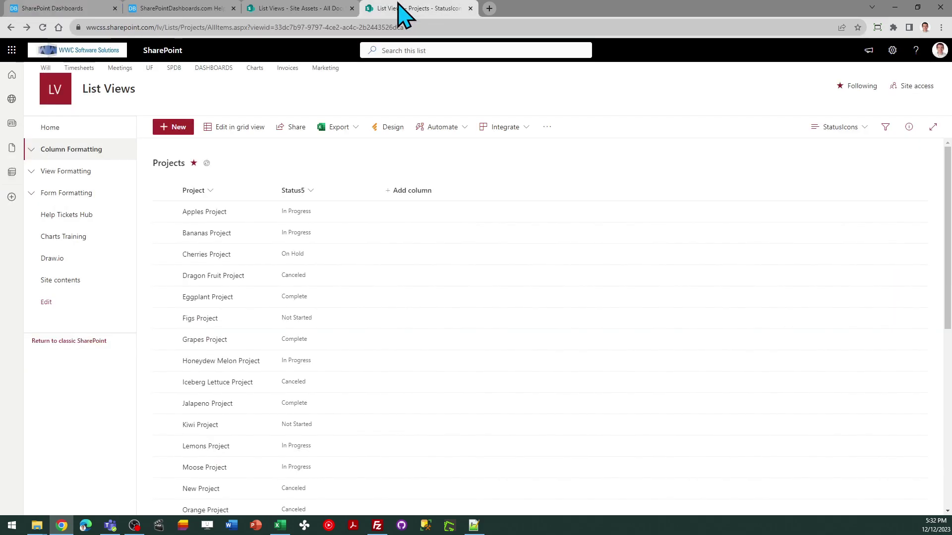
left_click(312, 191)
mouse_move(335, 285)
left_click(402, 302)
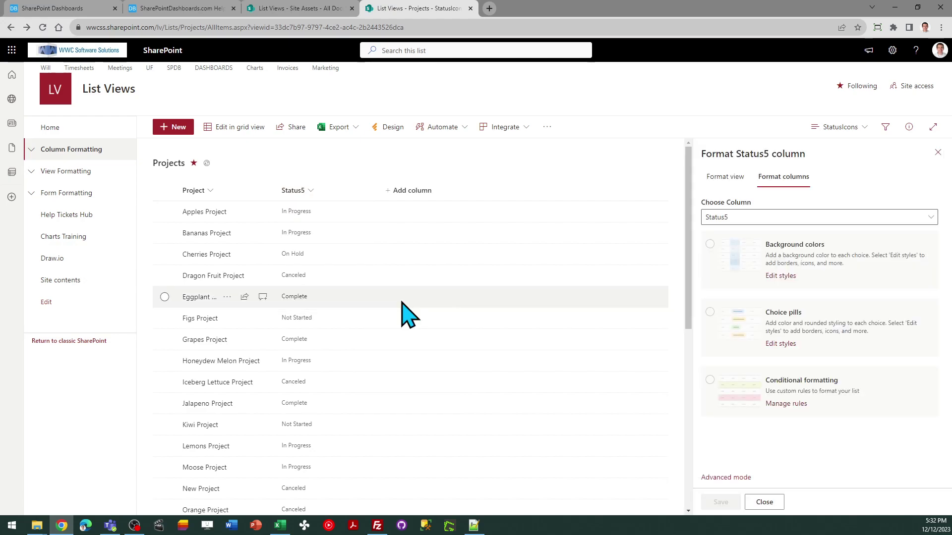
left_click(738, 471)
left_click(789, 358)
key("ctrl+a")
key("ctrl+v")
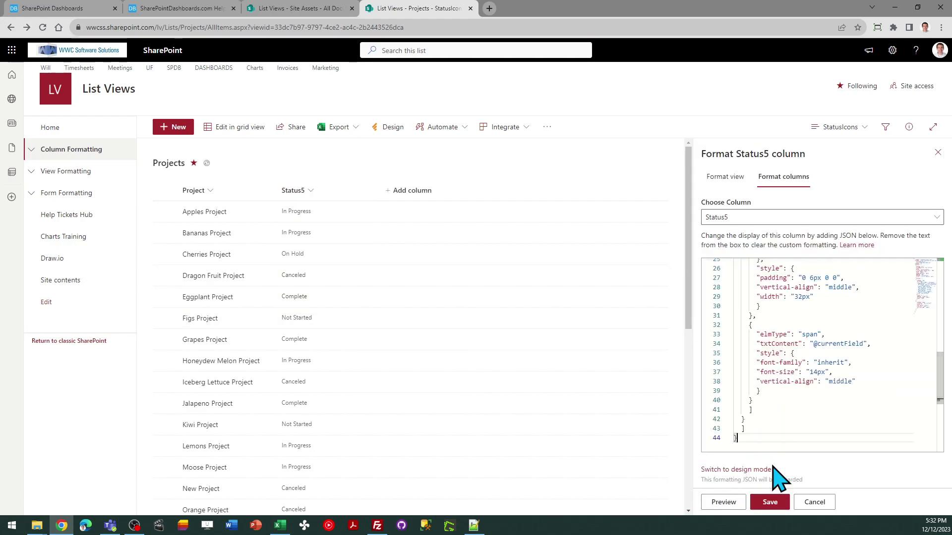
left_click(769, 502)
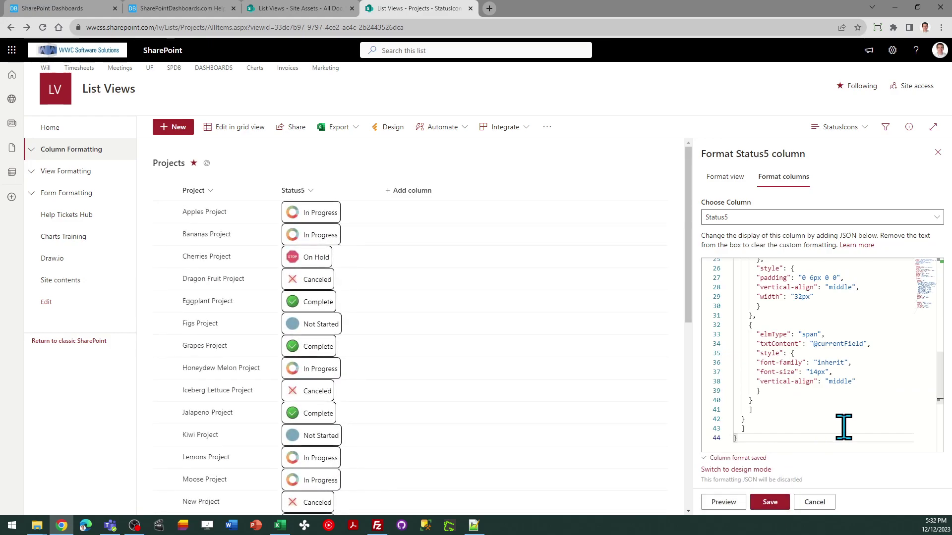
left_click(937, 153)
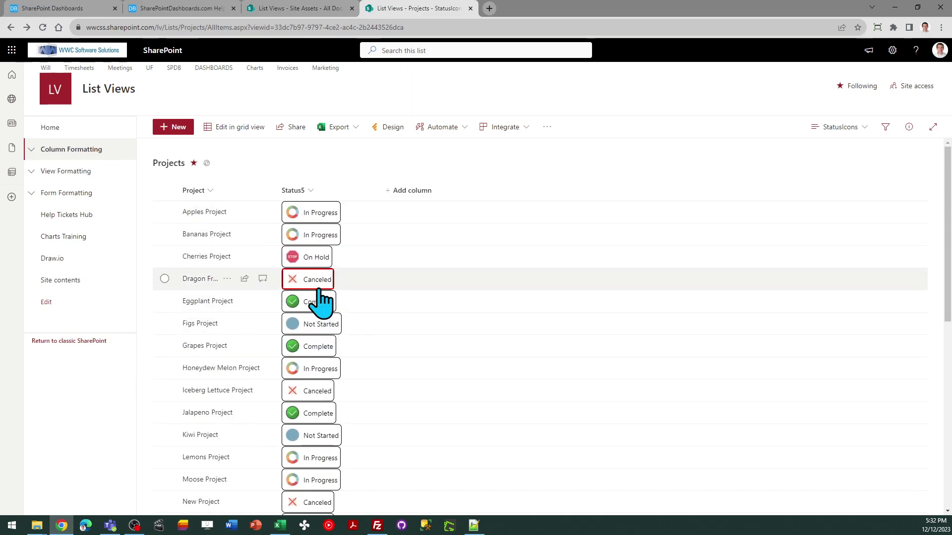
Set the Status5 value of Apples Project to Complete directly in the list
left_click(317, 213)
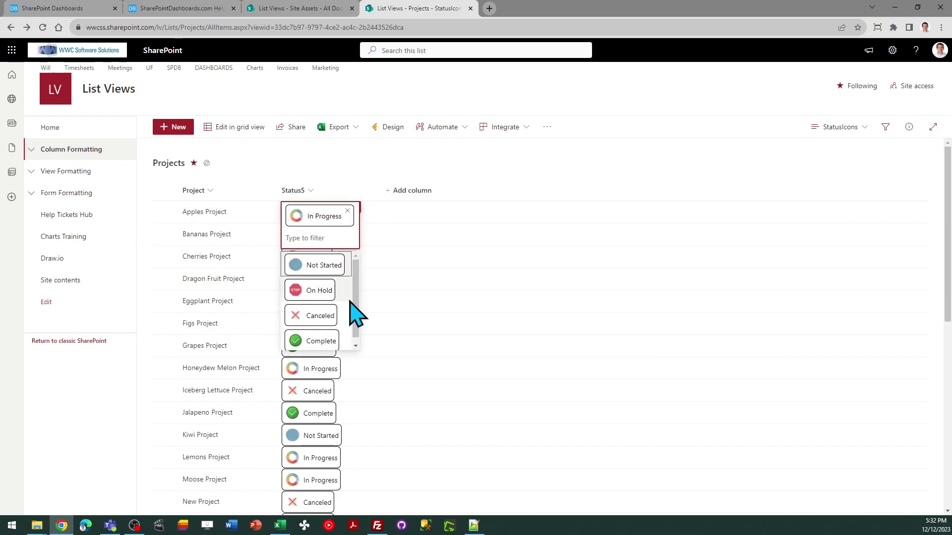
scroll(342, 322, "down", 1)
left_click(308, 339)
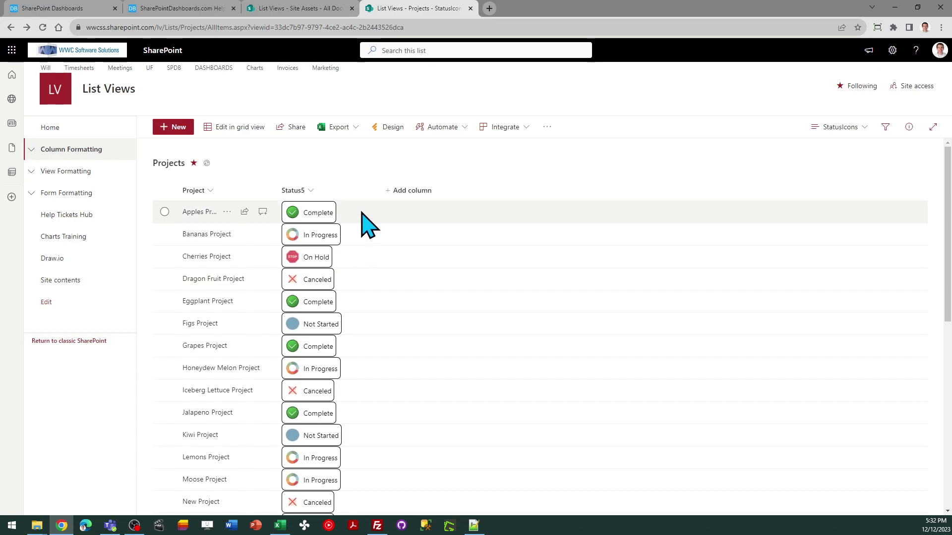
Return to the Column - Status / Animated Icons template settings in SharePoint Dashboard Maker Pro
left_click(69, 8)
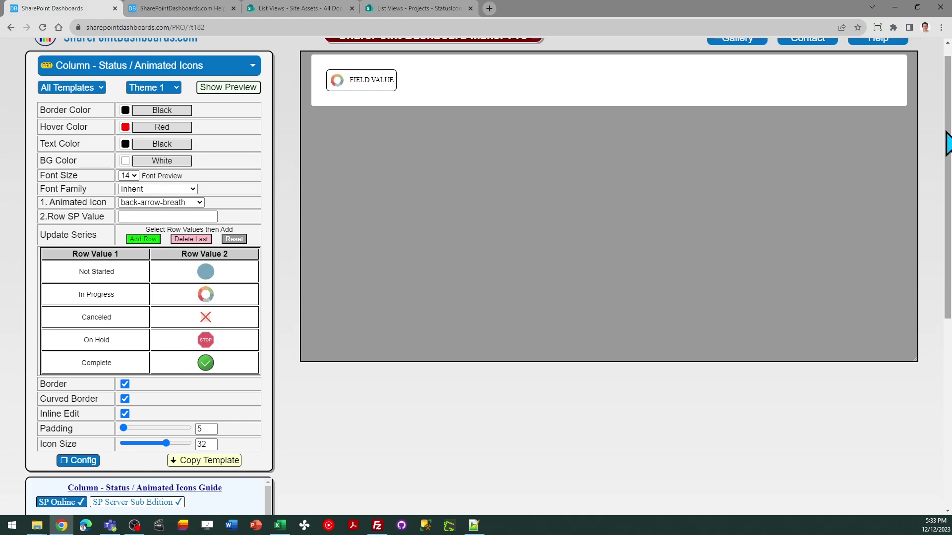
left_click_drag(948, 144, 948, 97)
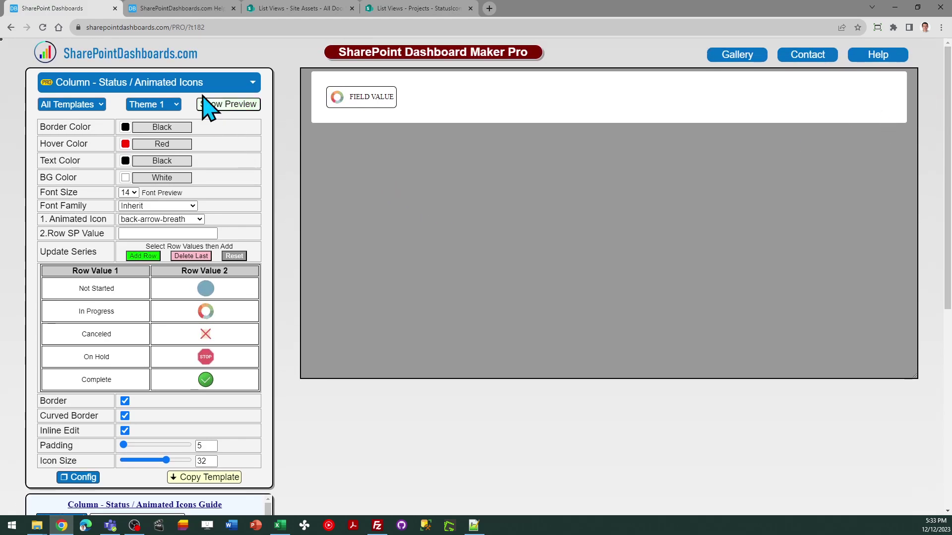